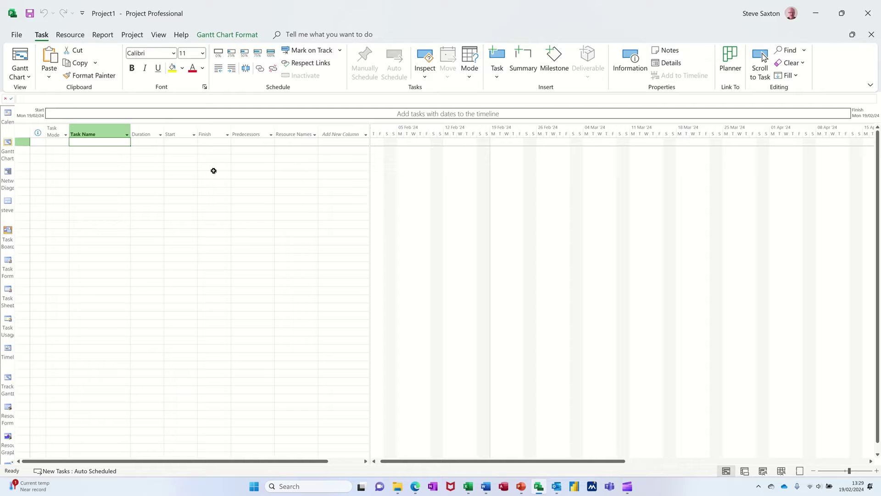
# Enter Project A, Task A and Task B as the first three task names.
pyautogui.write('Project')
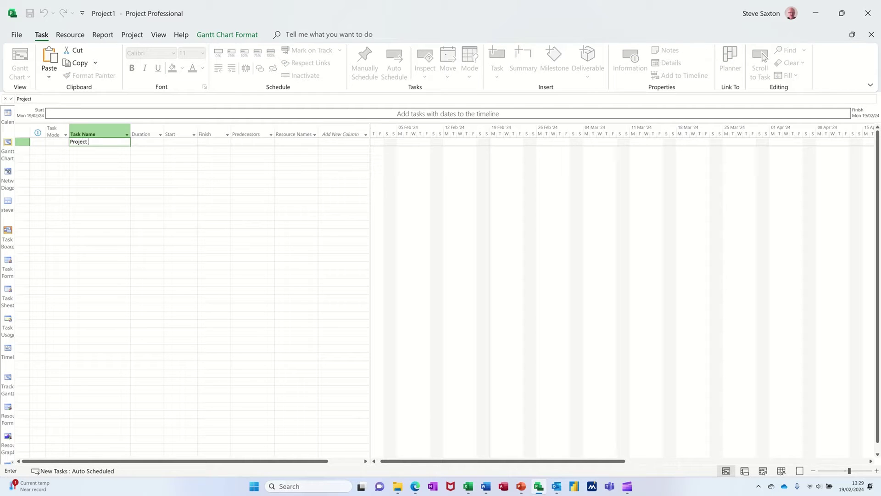
pyautogui.write(' A')
pyautogui.press('Return')
pyautogui.write('T')
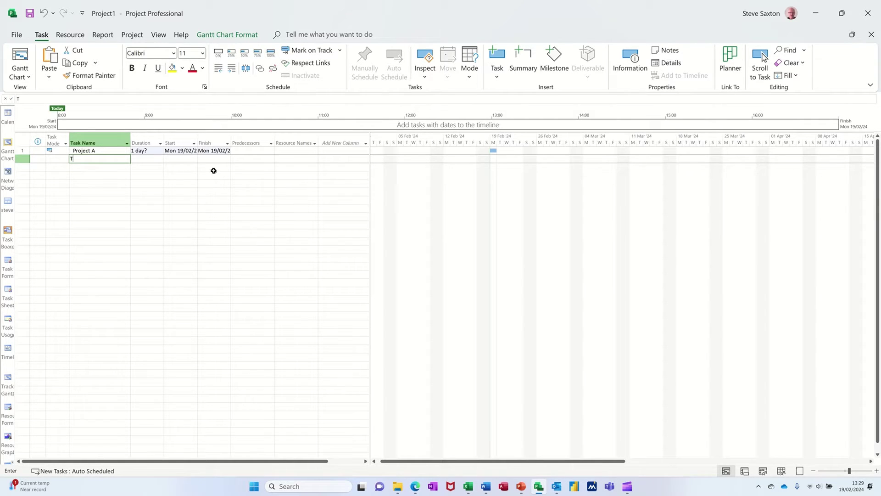
pyautogui.write('ask A')
pyautogui.press('Return')
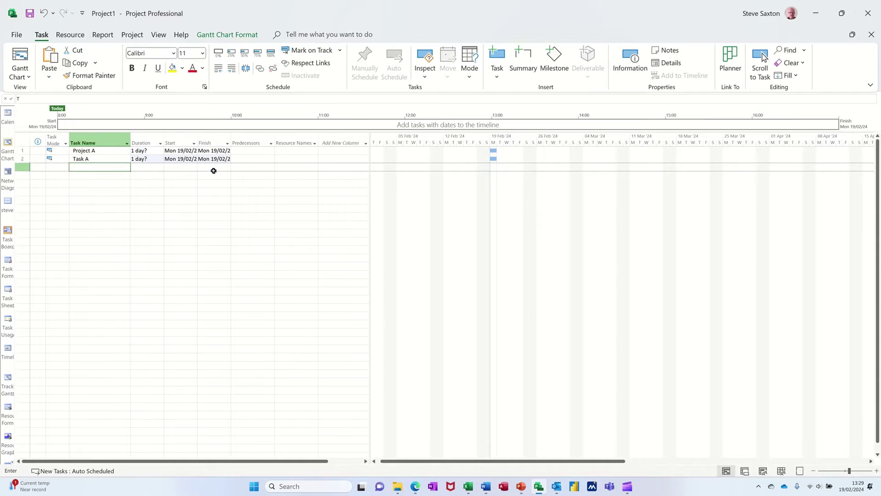
pyautogui.write('Task B')
pyautogui.press('Return')
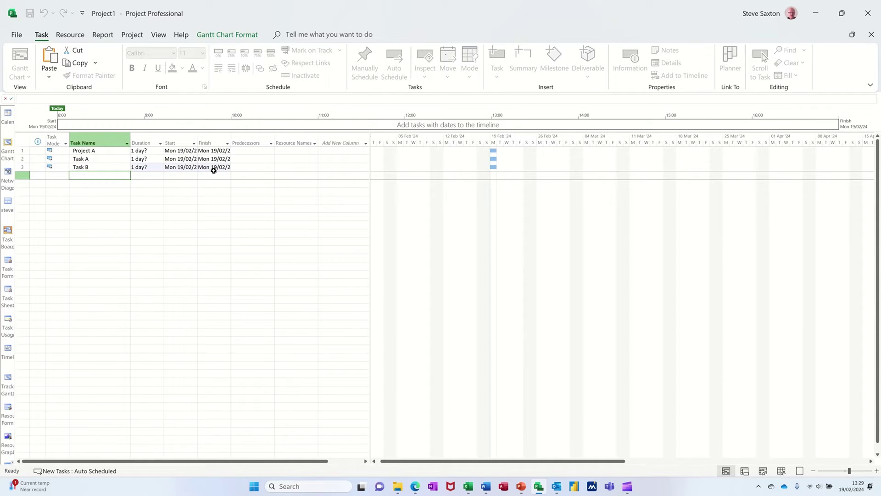
# Indent Task A and Task B under Project A and give each a 2-day duration.
pyautogui.moveTo(107, 160); pyautogui.dragTo(106, 168)
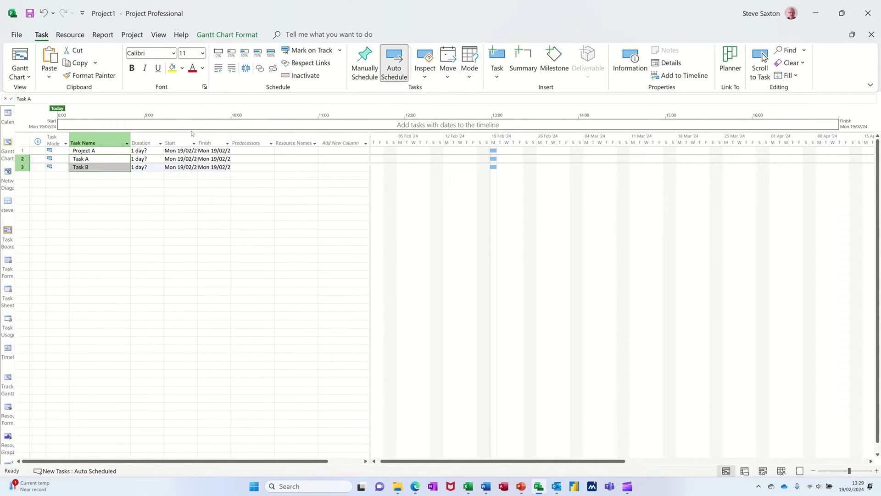
pyautogui.click(232, 68)
pyautogui.press('Right')
pyautogui.write('2')
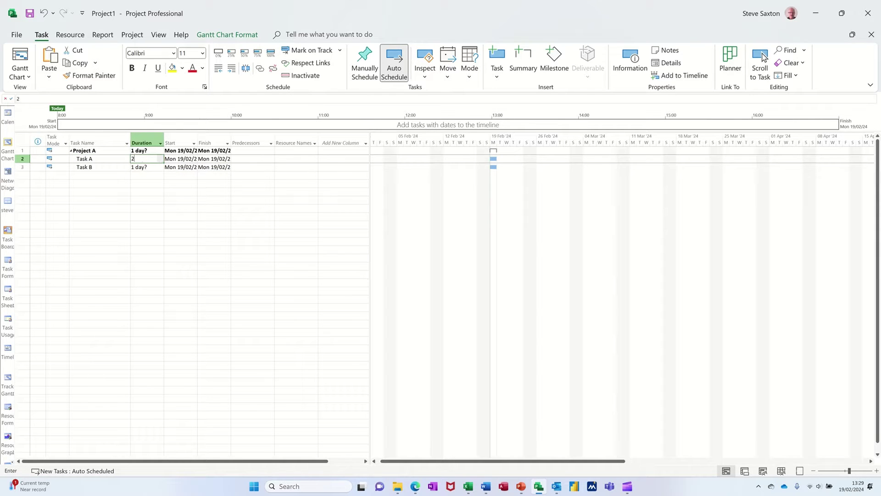
pyautogui.press('Return')
pyautogui.write('2')
pyautogui.press('Return')
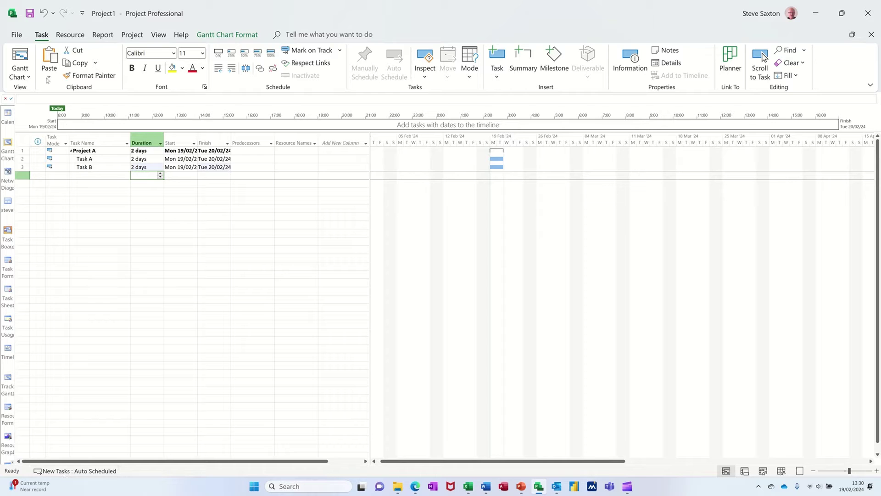
pyautogui.click(16, 35)
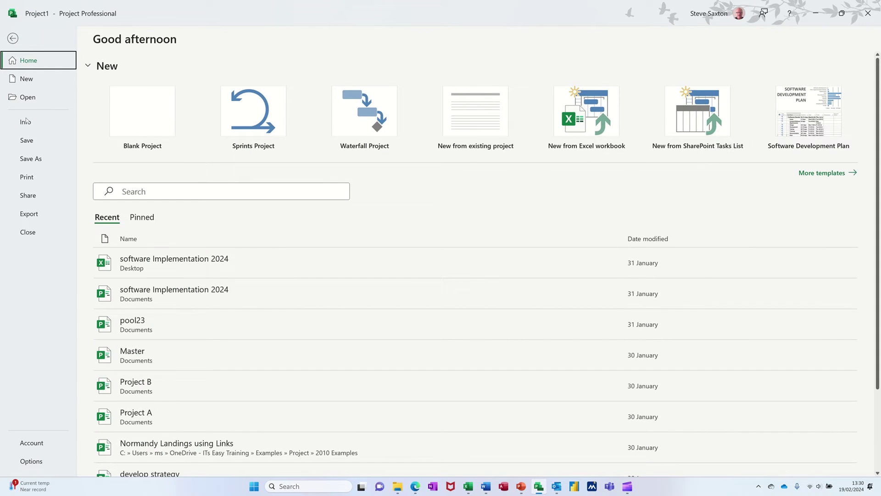
pyautogui.click(24, 463)
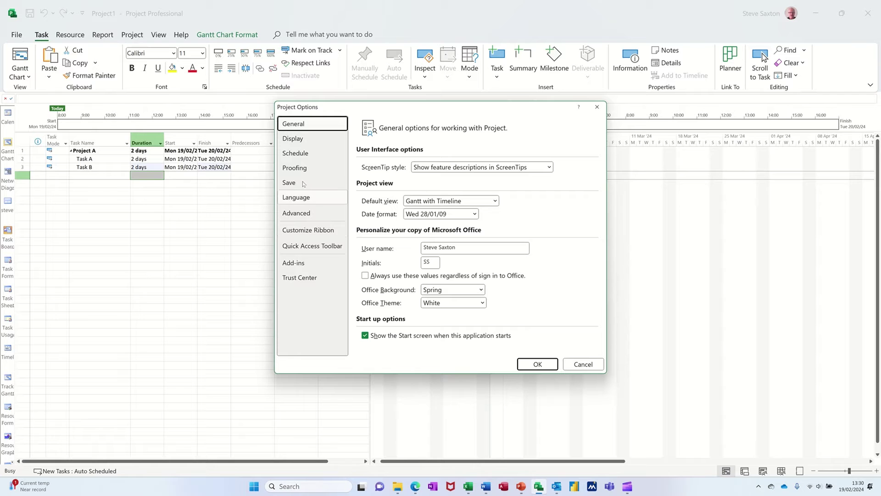
pyautogui.click(305, 153)
pyautogui.scroll(-3, 549, 282)
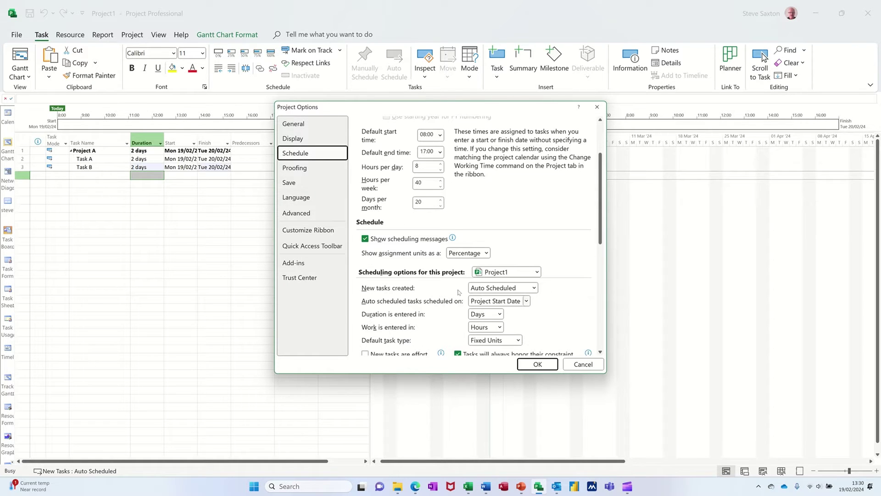
pyautogui.click(537, 272)
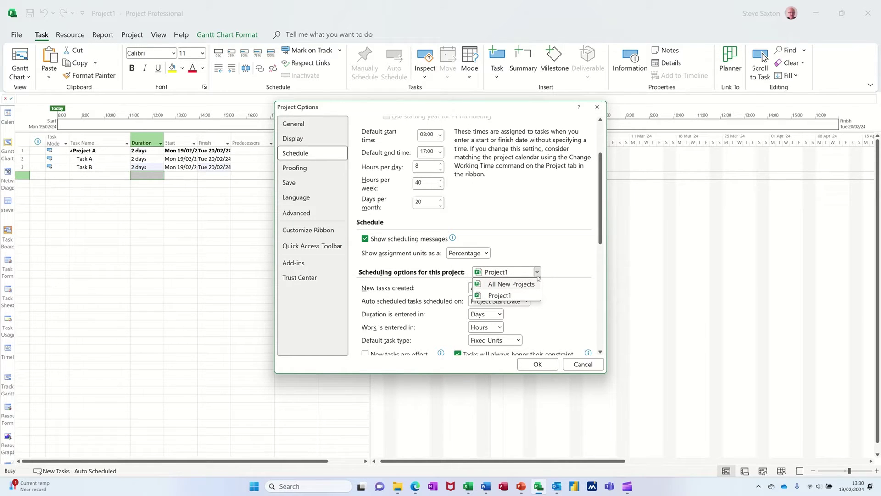
pyautogui.click(517, 297)
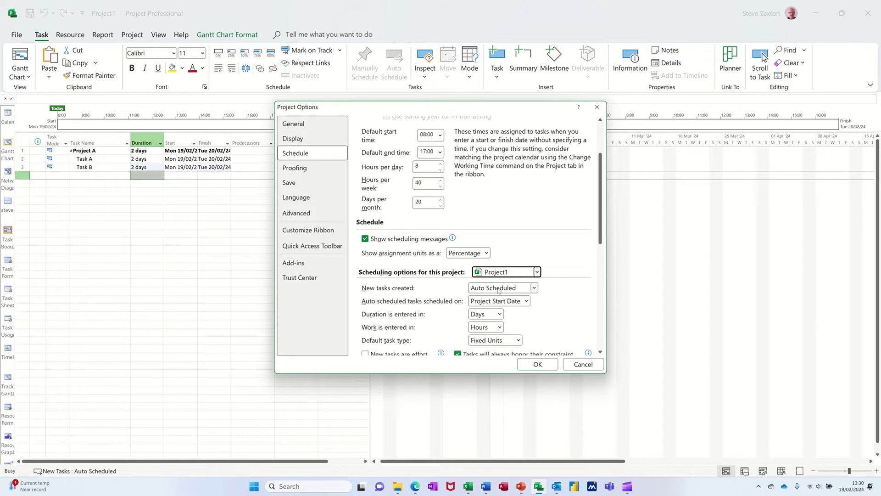
pyautogui.click(537, 365)
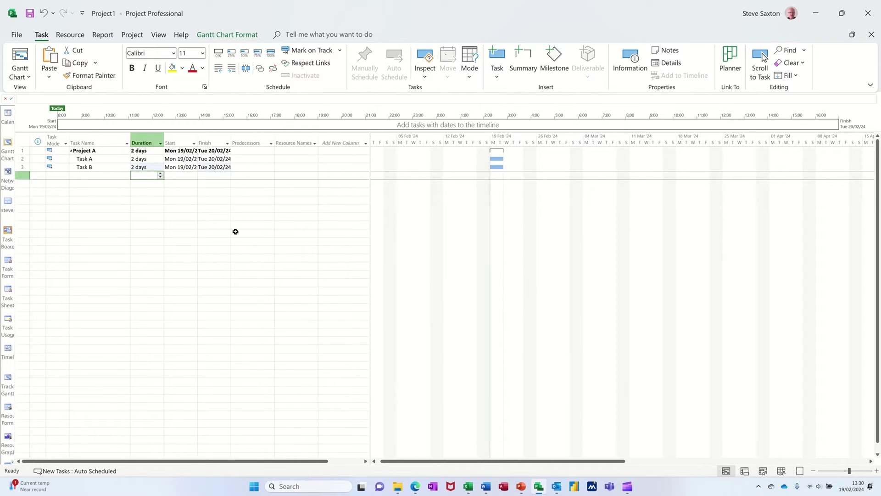
# Change Task B's duration from 2 to 3 days.
pyautogui.click(91, 150)
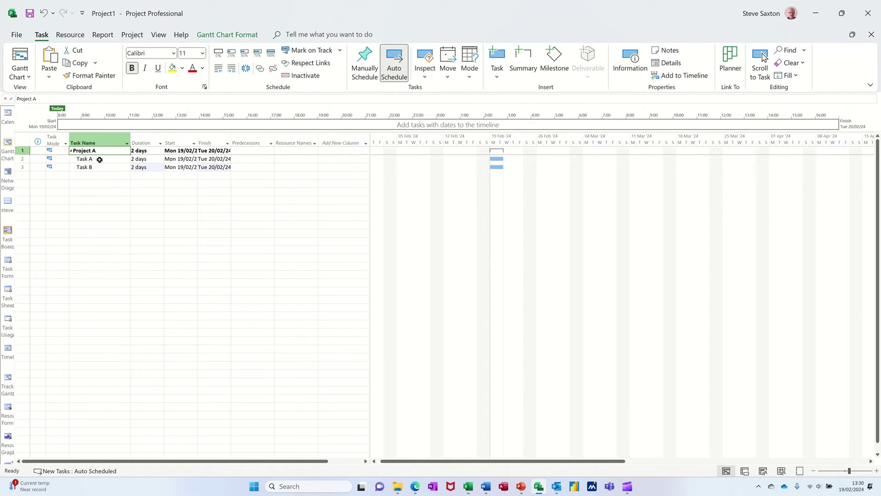
pyautogui.moveTo(99, 159); pyautogui.dragTo(99, 163)
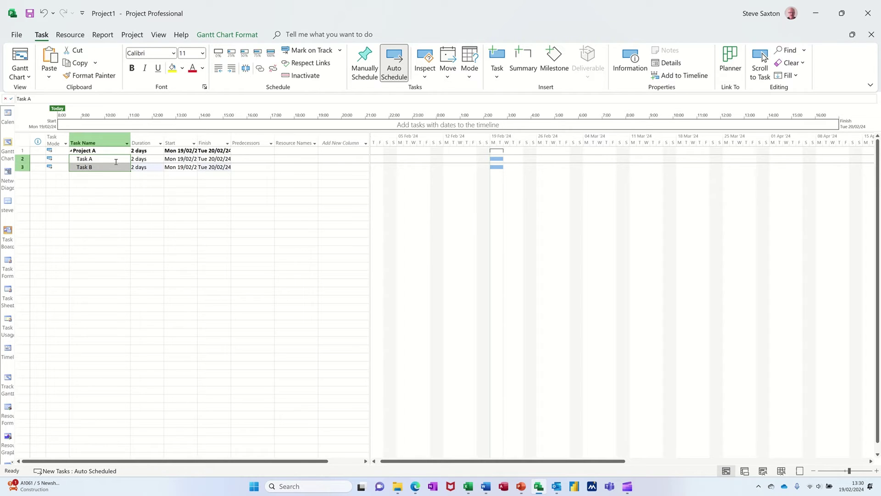
pyautogui.click(138, 168)
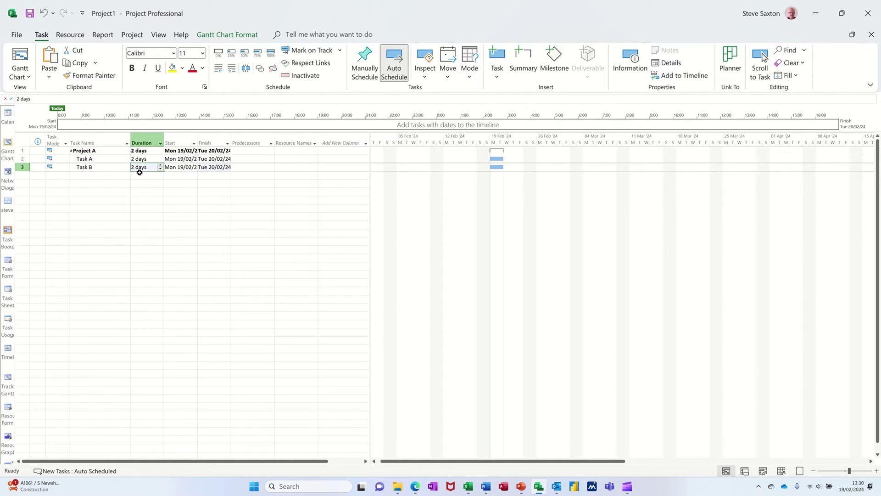
pyautogui.write('3')
pyautogui.press('Return')
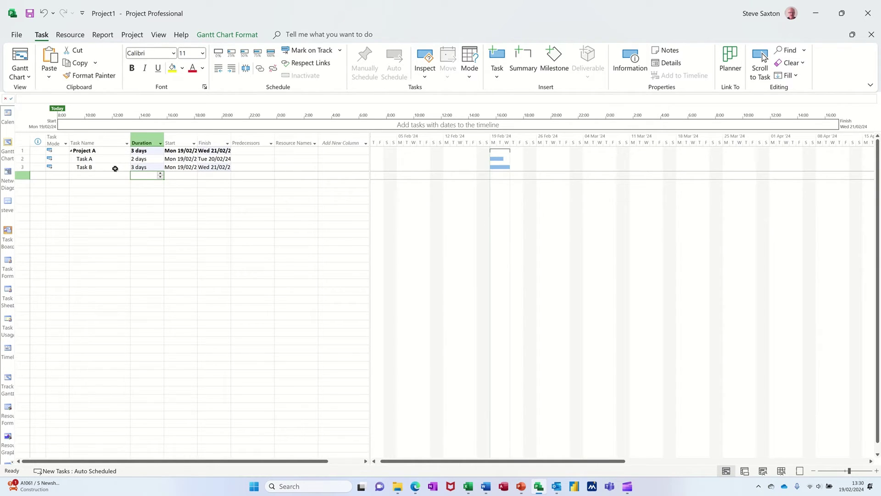
# Set Task B's predecessor to 2 so it follows Task A.
pyautogui.click(252, 166)
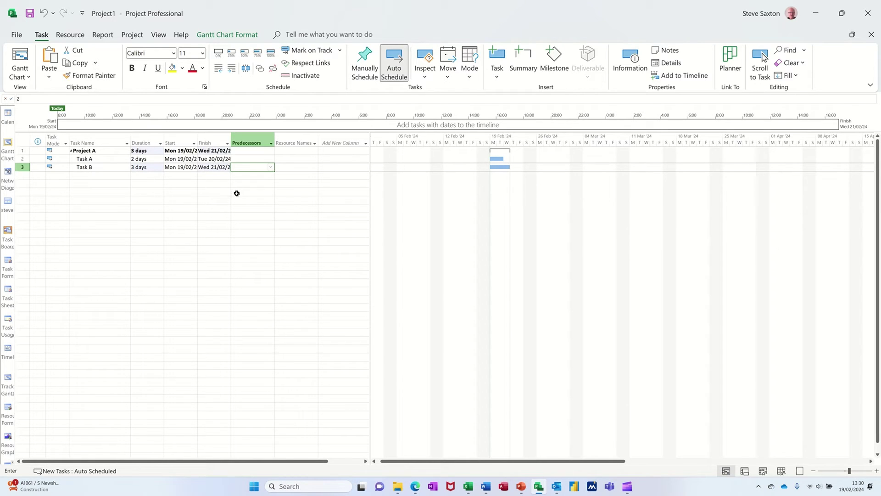
pyautogui.write('2')
pyautogui.press('Return')
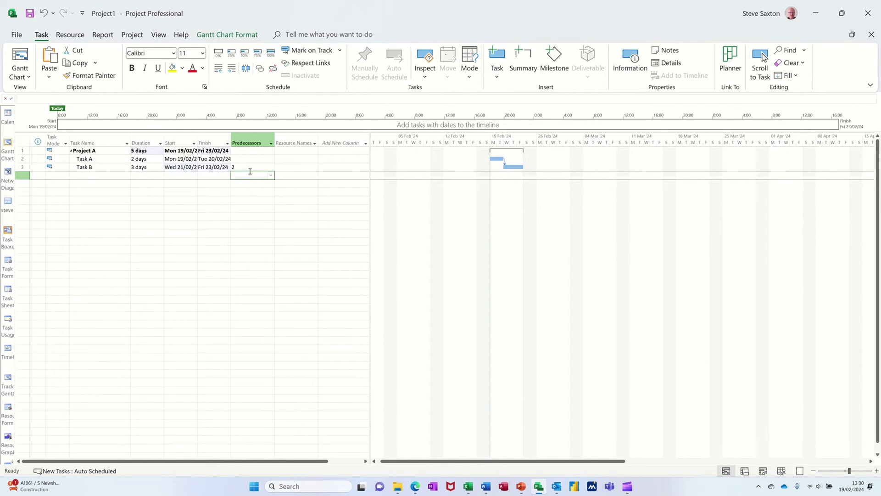
pyautogui.click(248, 168)
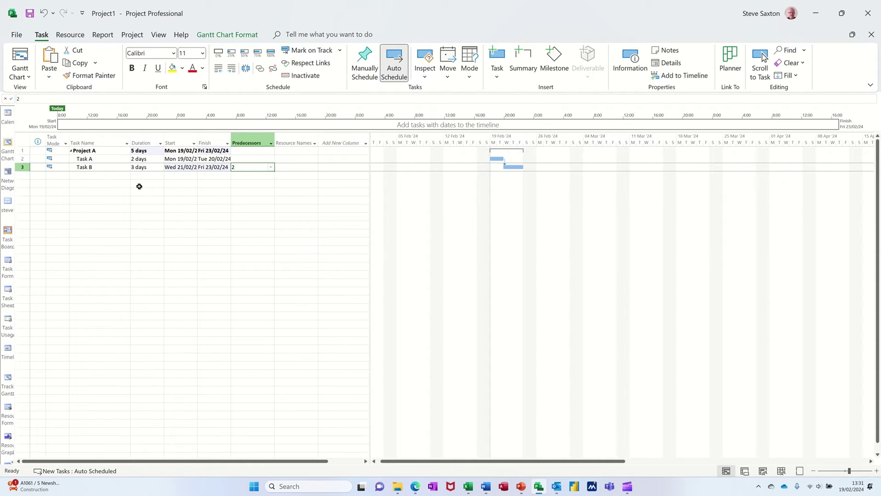
# Commit Task A as Task B's predecessor, try 4 days on Project A, then undo back to 5.
pyautogui.click(139, 151)
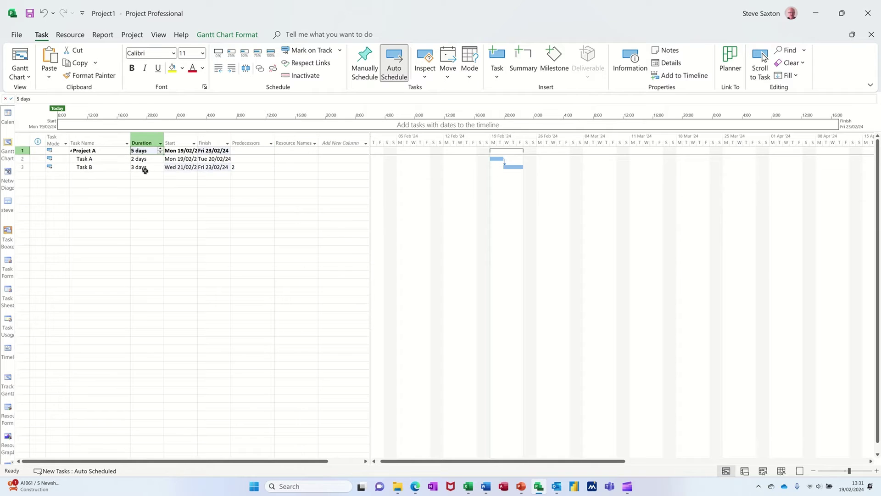
pyautogui.write('4')
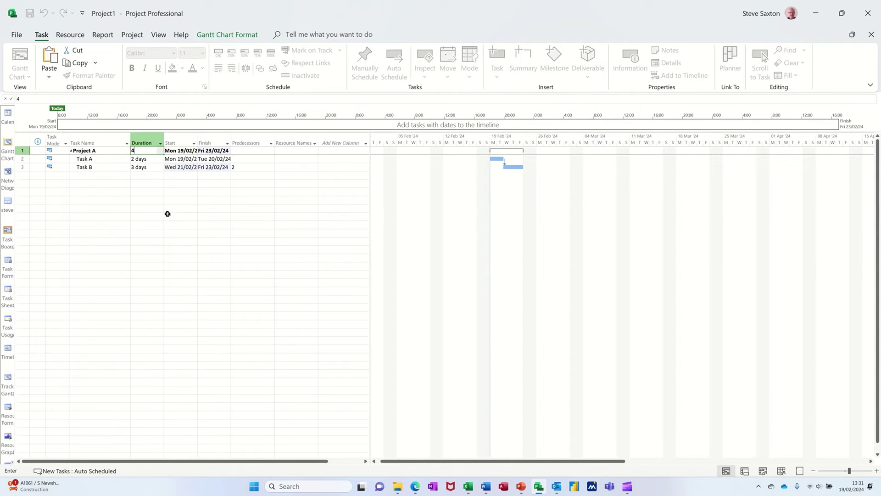
pyautogui.click(139, 189)
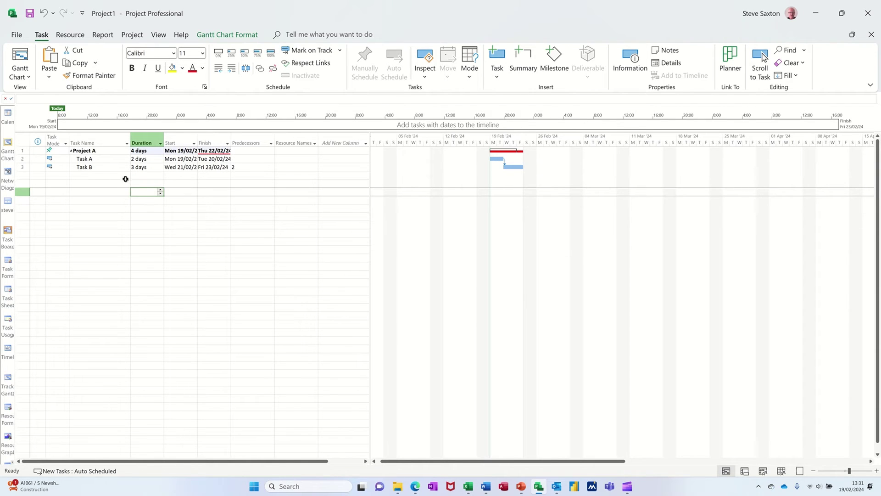
pyautogui.hotkey('ctrl', 'z')
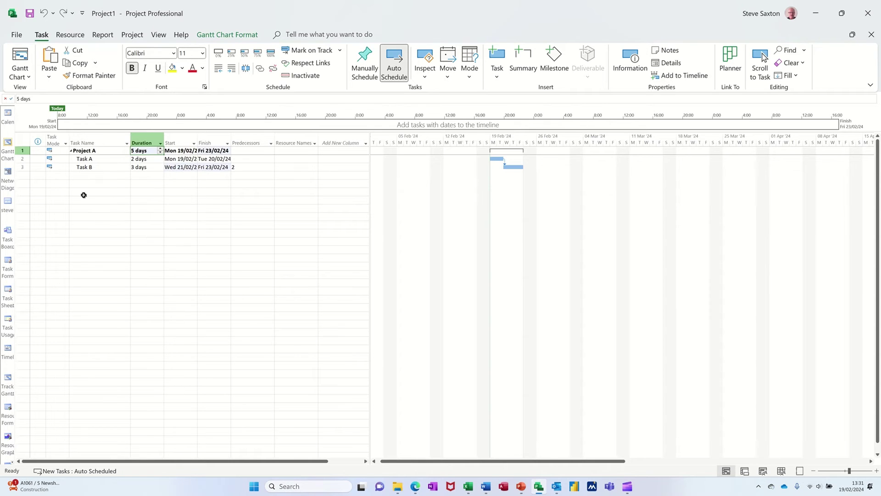
# Set row 5's Task Mode to Manually Scheduled and name the task Task C.
pyautogui.click(65, 184)
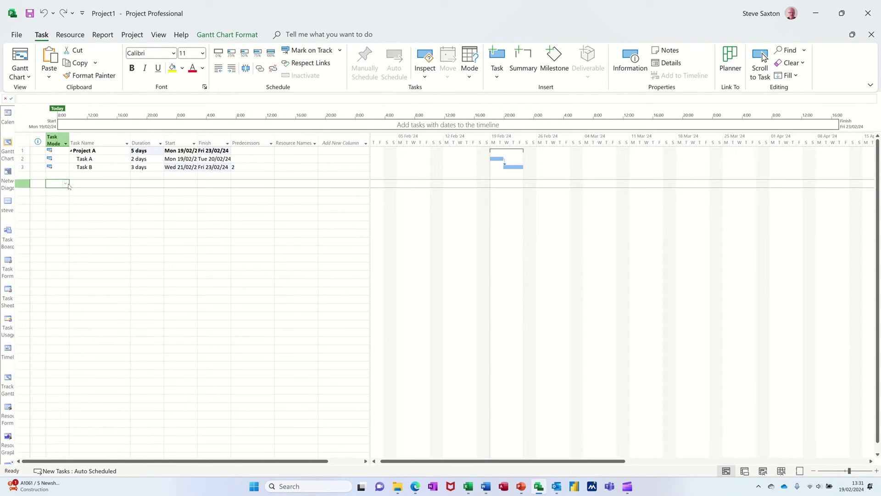
pyautogui.click(66, 184)
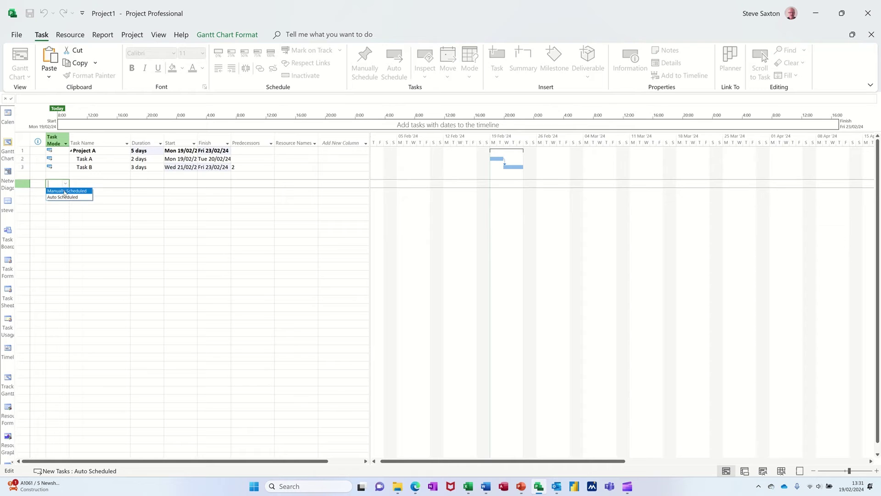
pyautogui.click(65, 191)
pyautogui.click(87, 183)
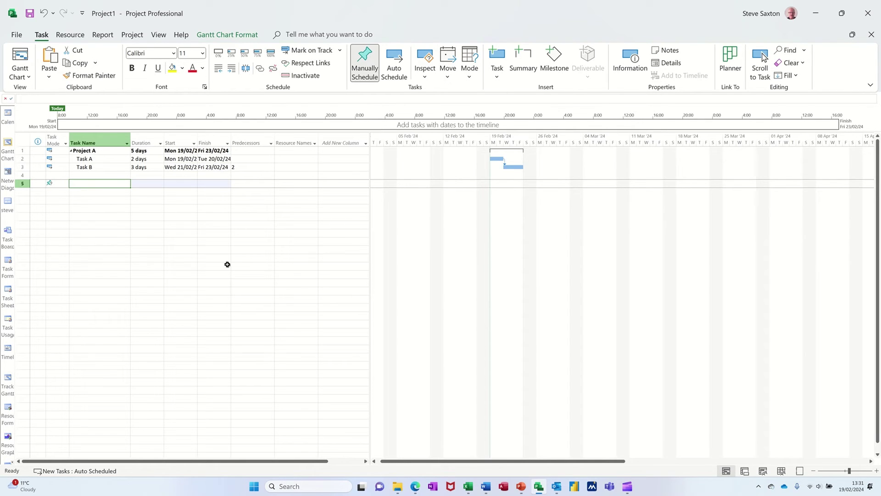
pyautogui.write('Task C')
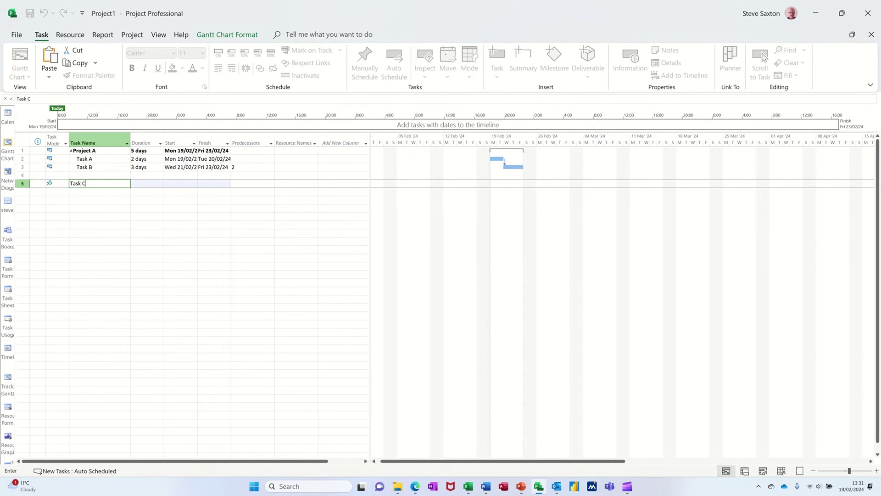
pyautogui.press('Return')
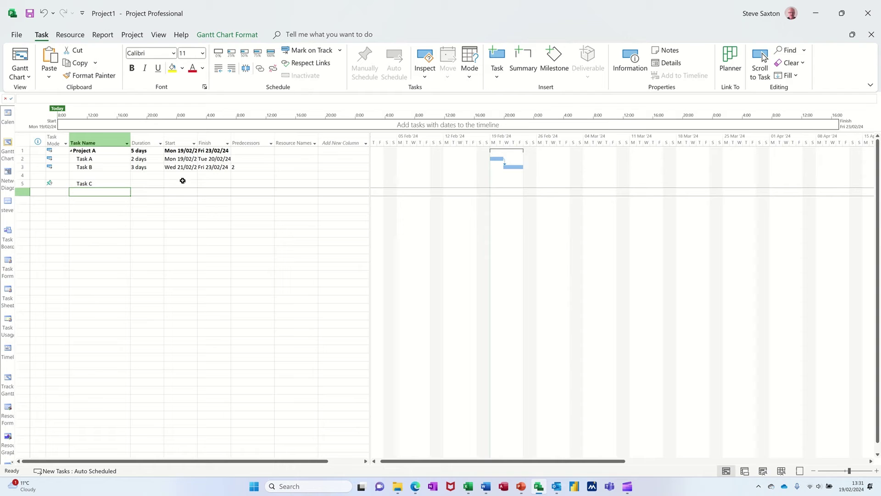
# Give Task C a 2-day duration, leaving its start and finish dates empty.
pyautogui.click(154, 185)
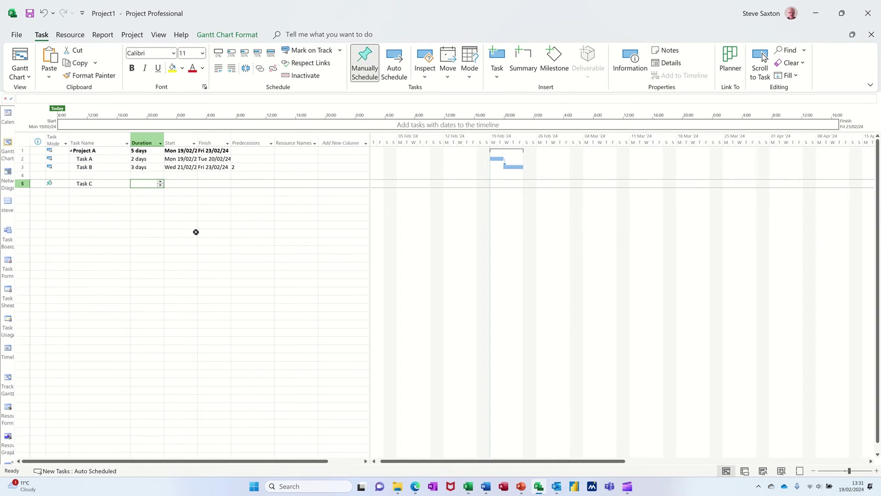
pyautogui.write('2')
pyautogui.click(107, 196)
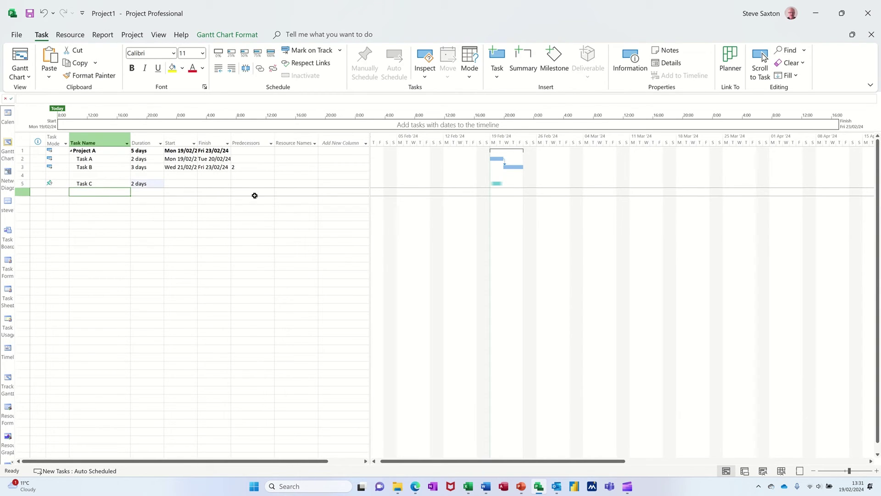
pyautogui.click(179, 184)
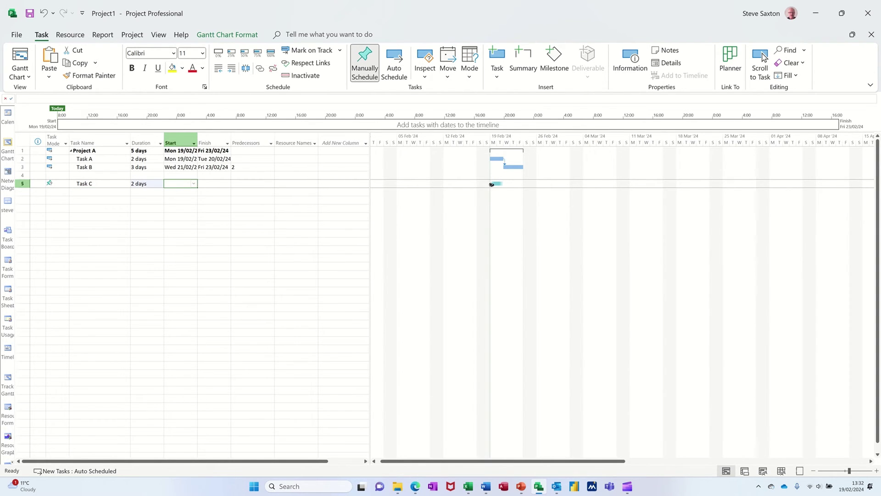
pyautogui.moveTo(495, 184)
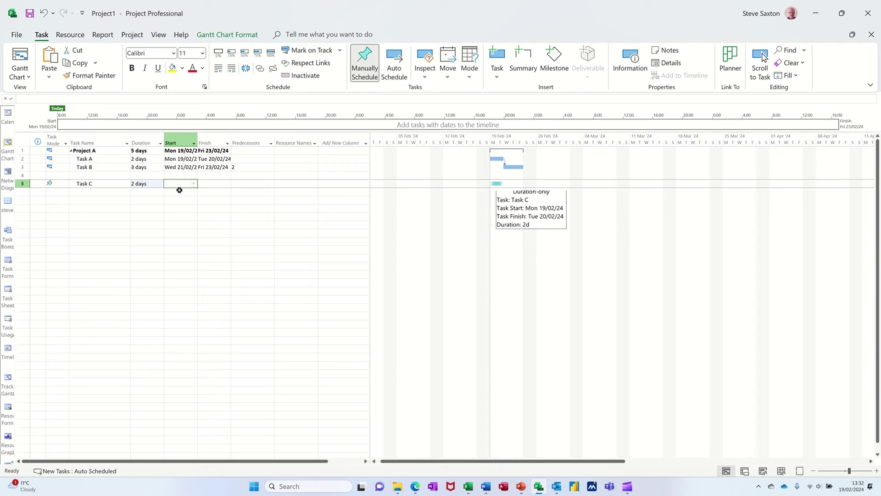
# Switch Task C's Task Mode to Auto Scheduled, giving it Mon 19/02/24–Tue 20/02/24 dates.
pyautogui.click(53, 184)
pyautogui.click(65, 184)
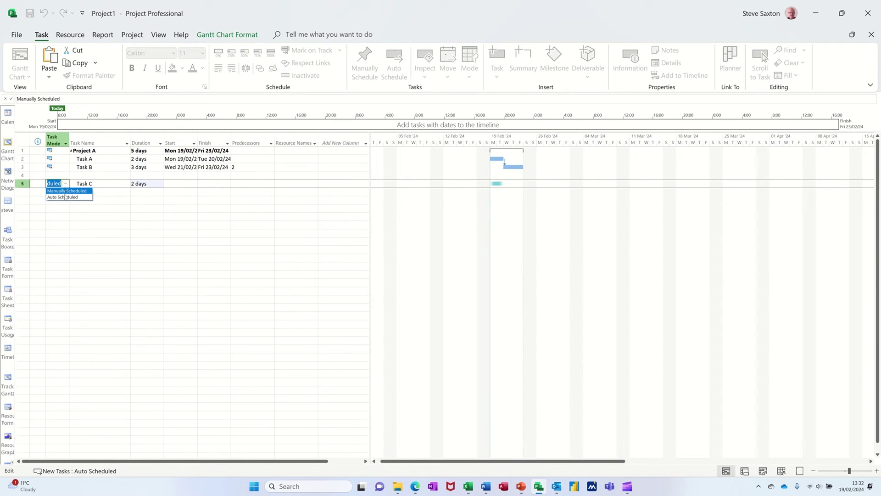
pyautogui.click(63, 197)
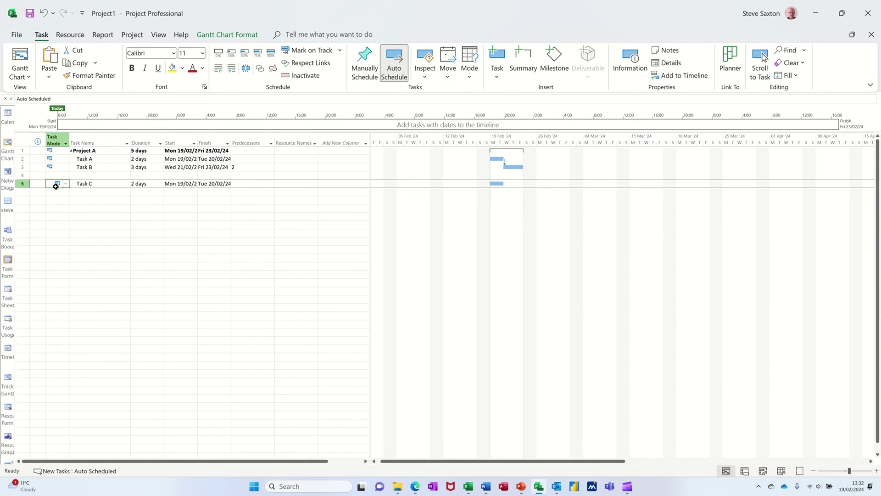
pyautogui.moveTo(55, 186)
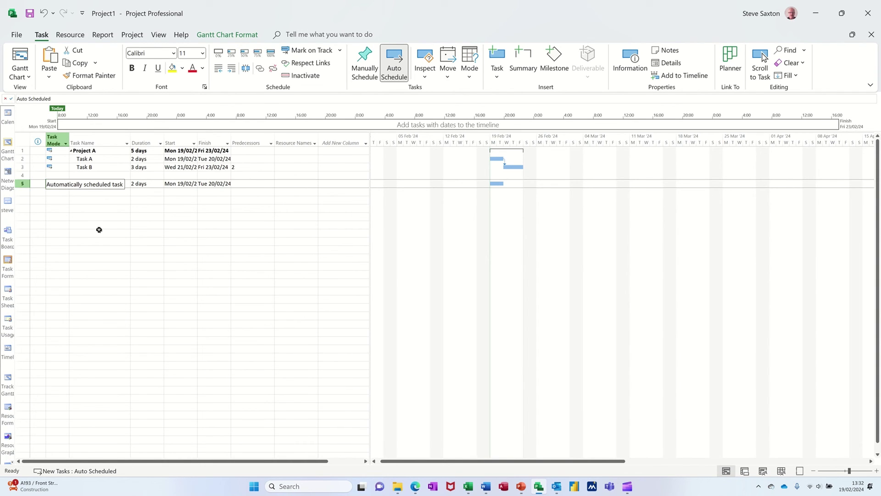
pyautogui.moveTo(95, 193); pyautogui.dragTo(96, 257)
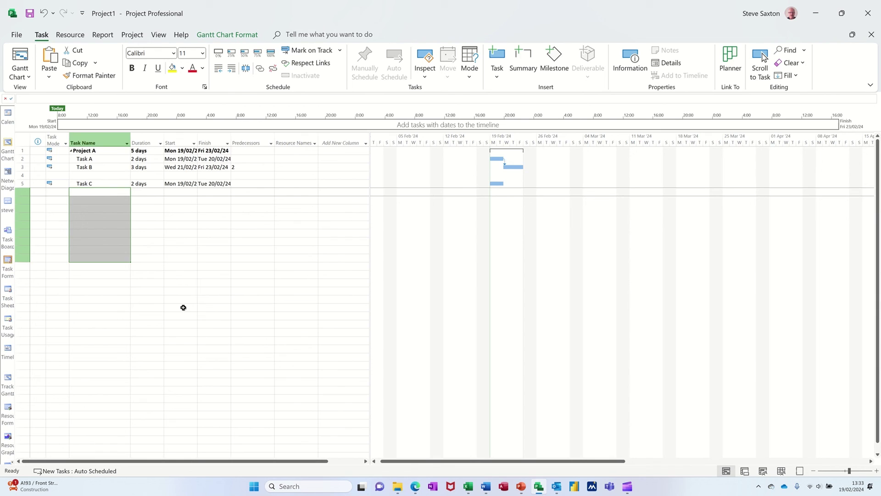
pyautogui.click(180, 224)
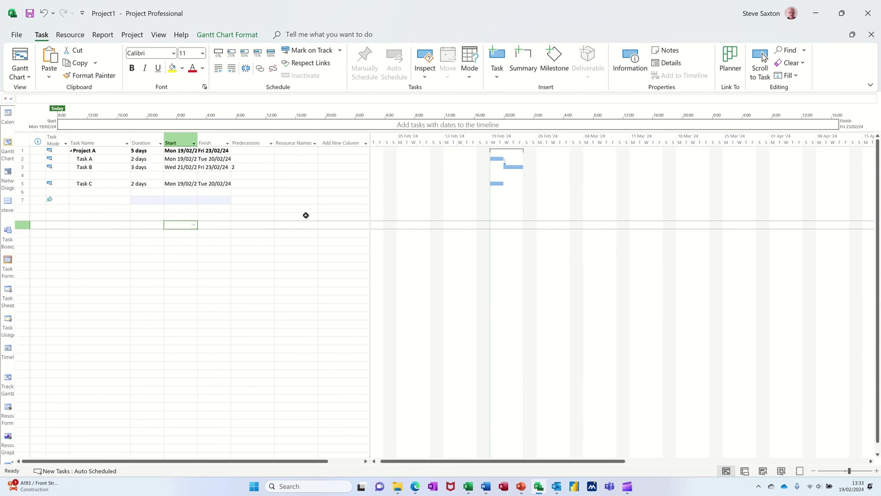